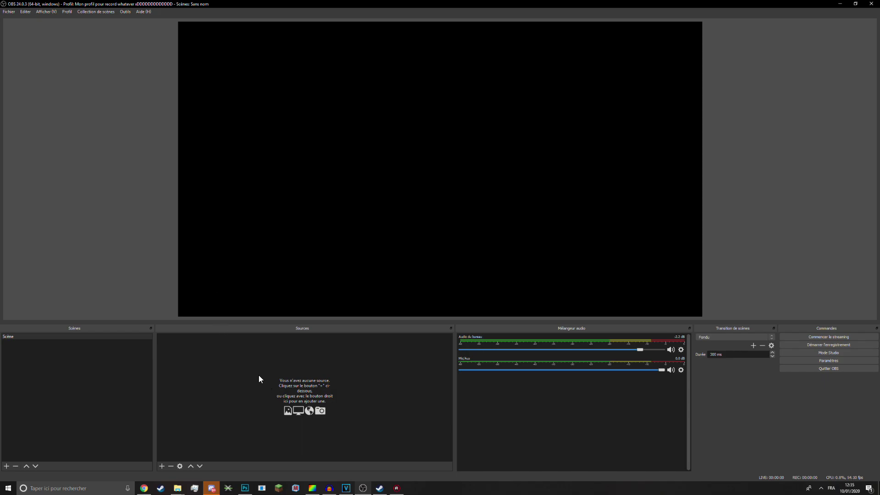
Create a new profile named "Le profil VR tavu"
click(65, 12)
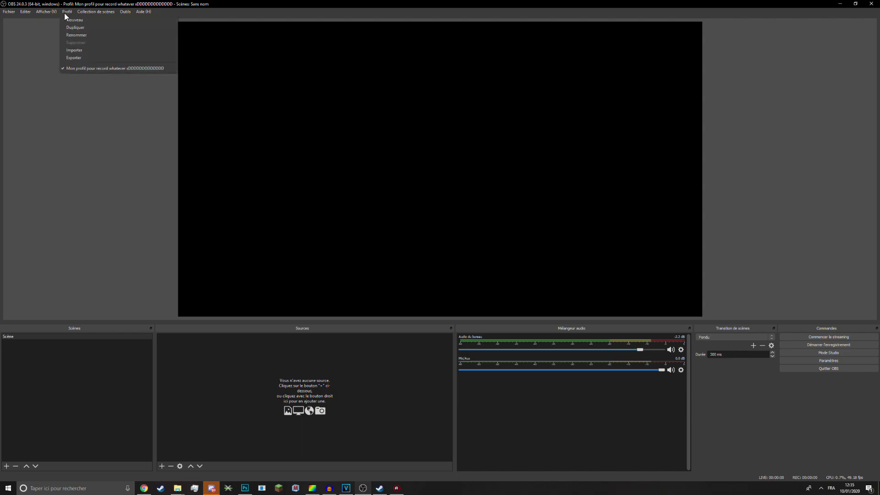
click(84, 20)
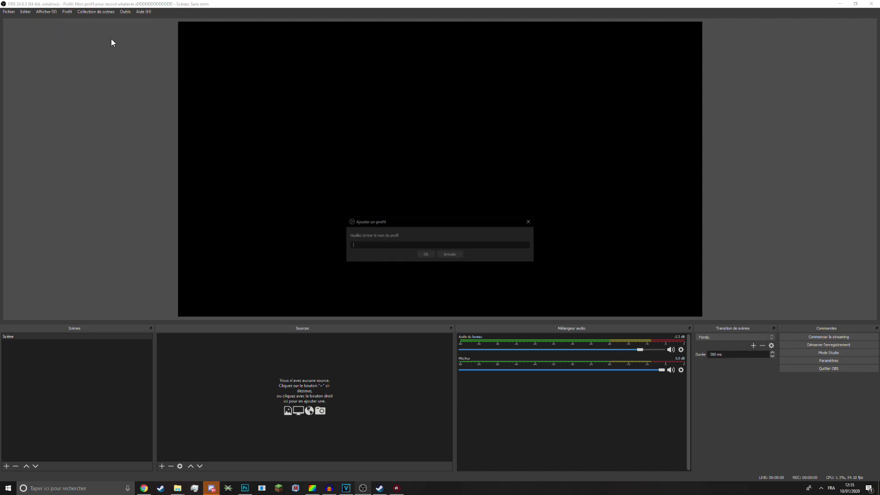
text(Le profil VR tavu)
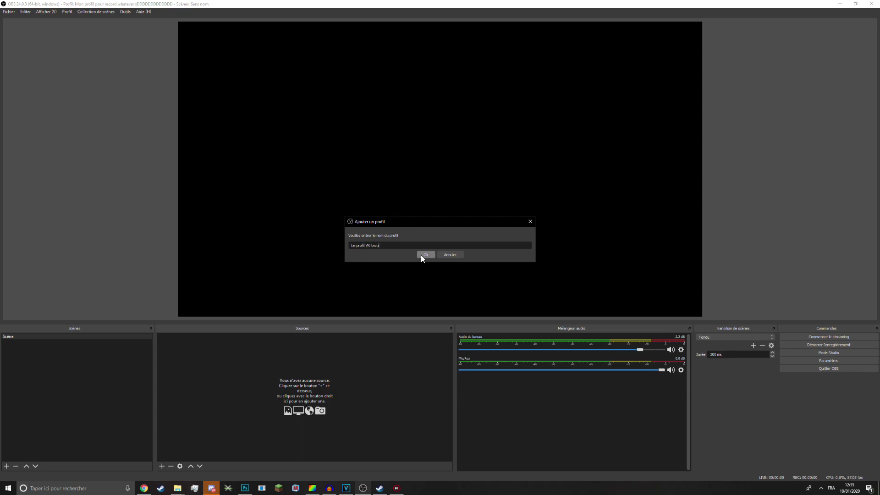
click(425, 255)
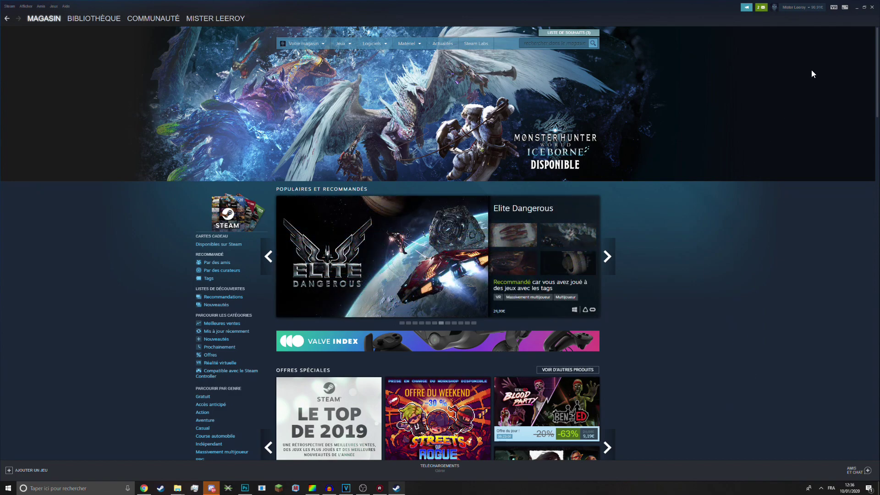
Launch SteamVR from Steam and display its VR view window
click(835, 8)
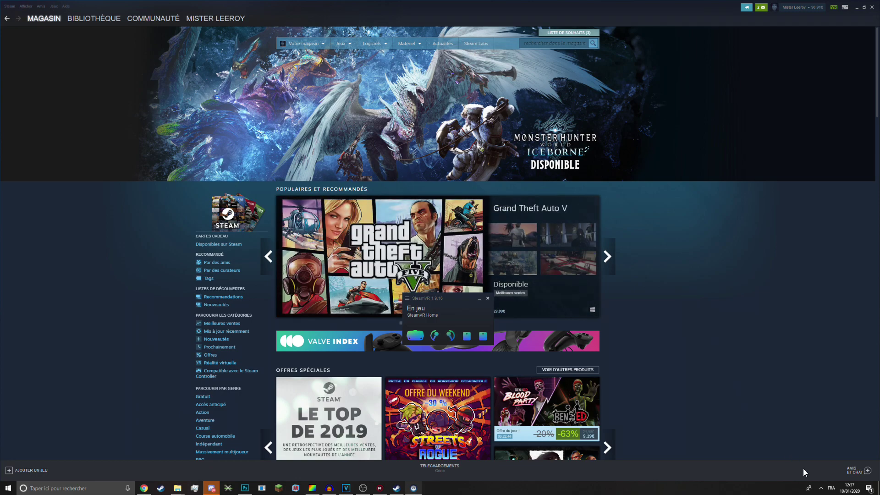
click(821, 487)
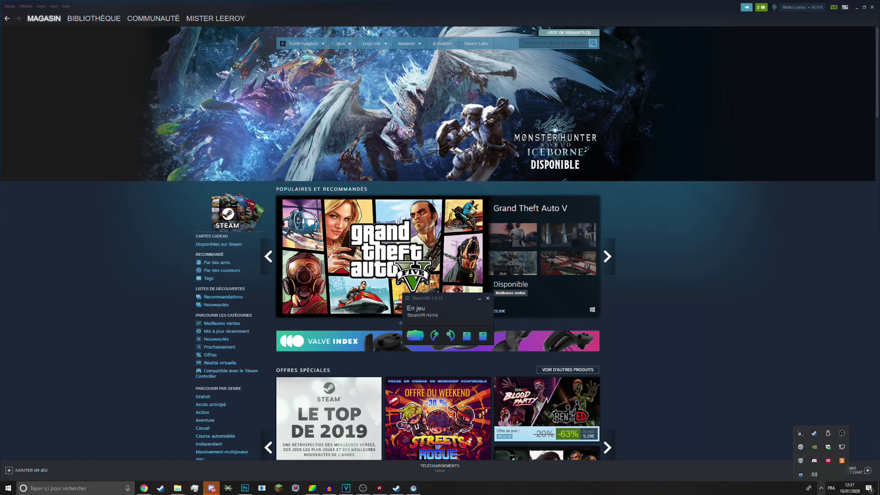
right_click(800, 476)
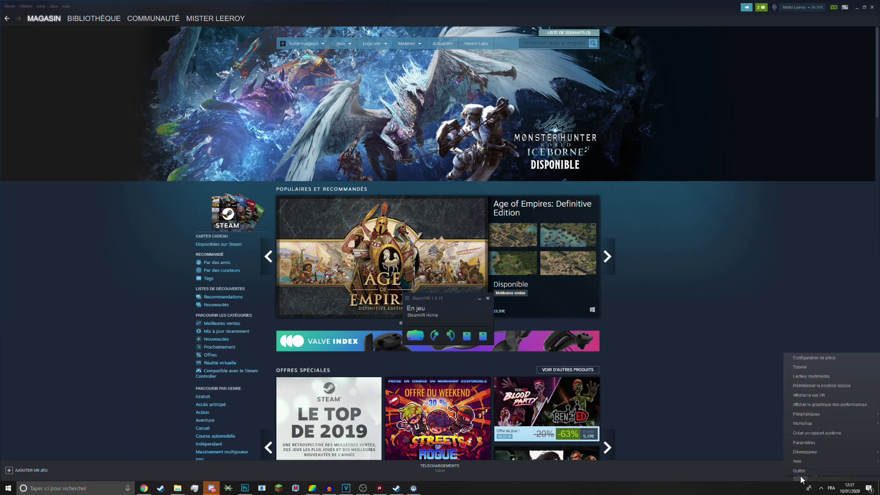
click(814, 396)
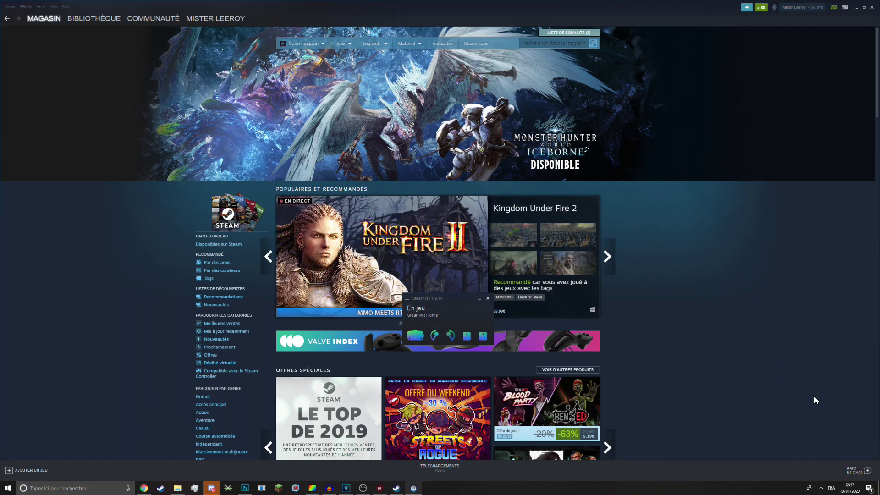
click(440, 293)
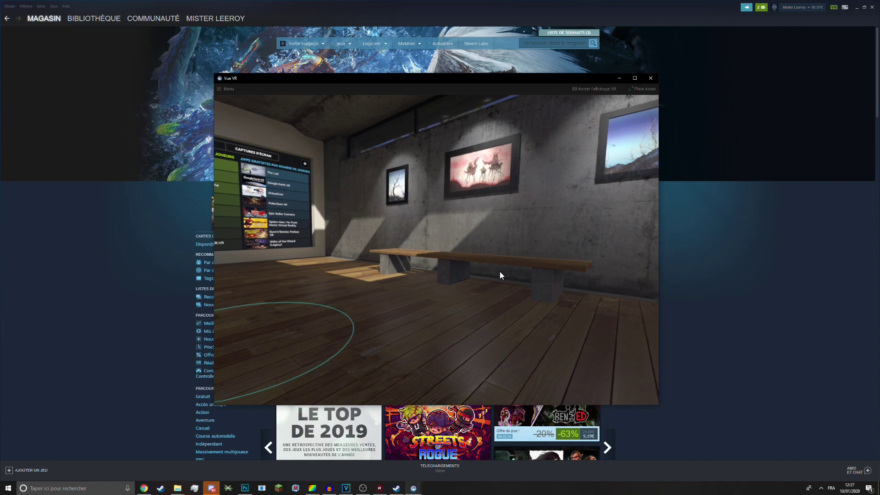
Try the left-eye and both-eyes display modes in the Vue VR window
right_click(428, 242)
click(457, 247)
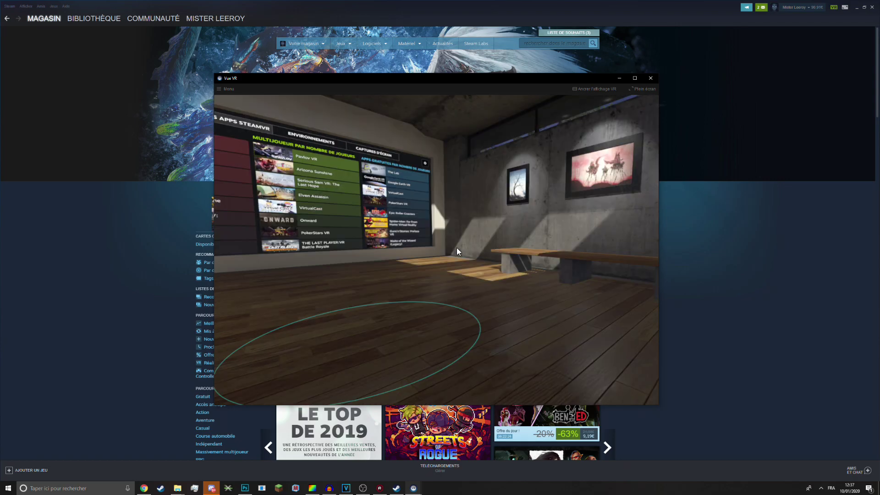
right_click(455, 245)
click(459, 256)
right_click(467, 259)
click(474, 274)
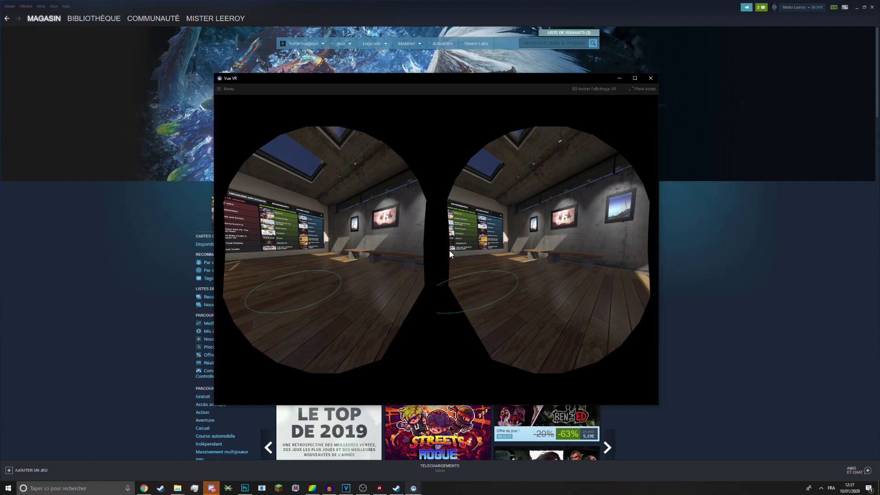
right_click(490, 262)
click(512, 268)
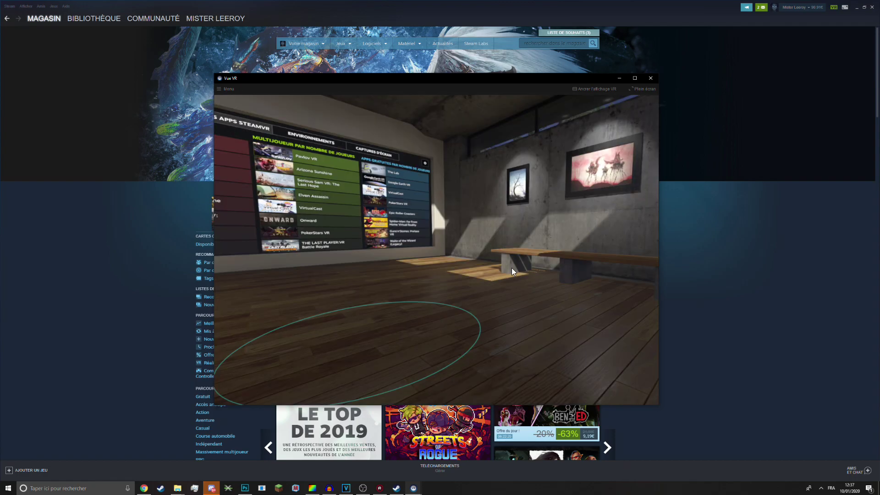
Set the Vue VR window to show the right eye only and shift the window slightly
right_click(483, 254)
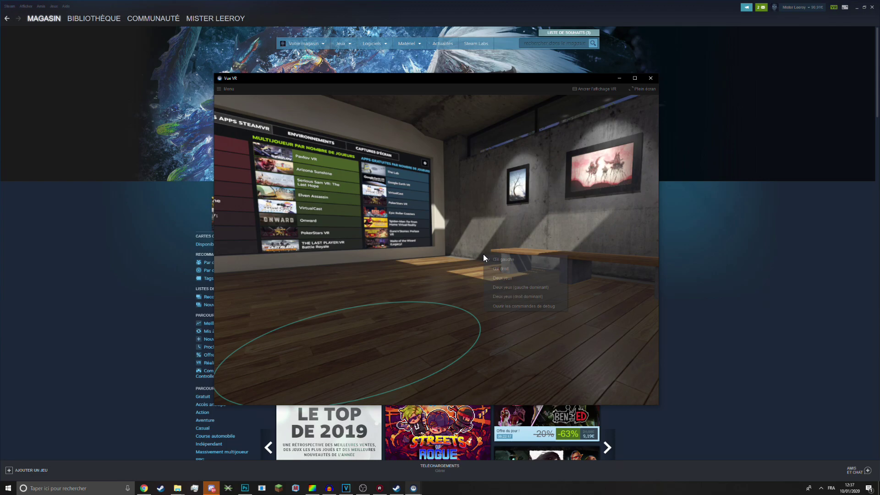
click(507, 268)
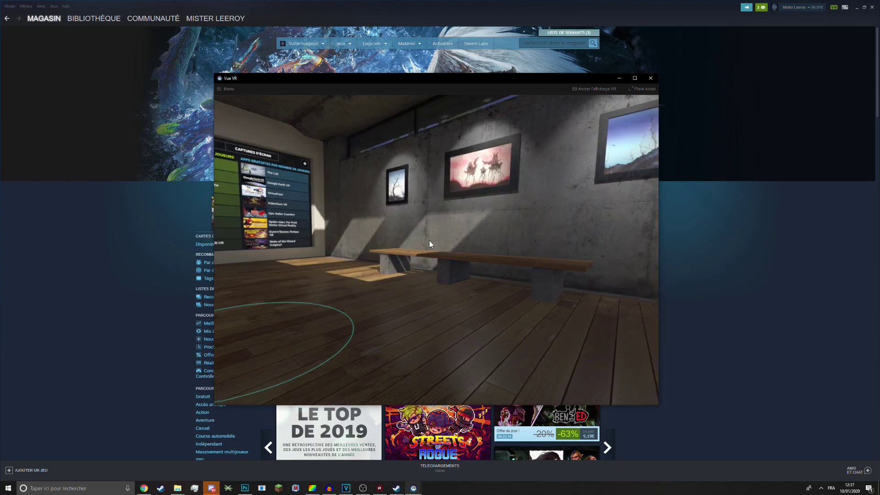
drag(398, 80, 410, 84)
Switch to OBS and add a "Capture de Jeu" source to the scene with its default name
click(363, 488)
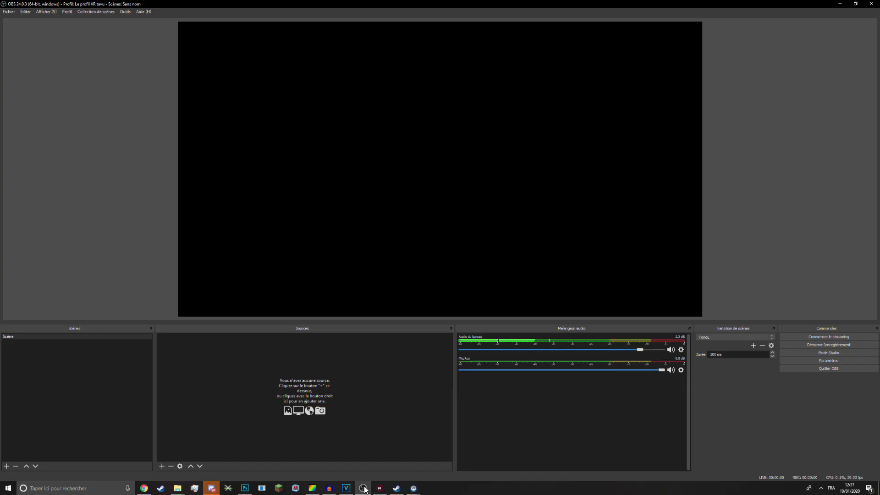
right_click(245, 369)
mouse_move(256, 373)
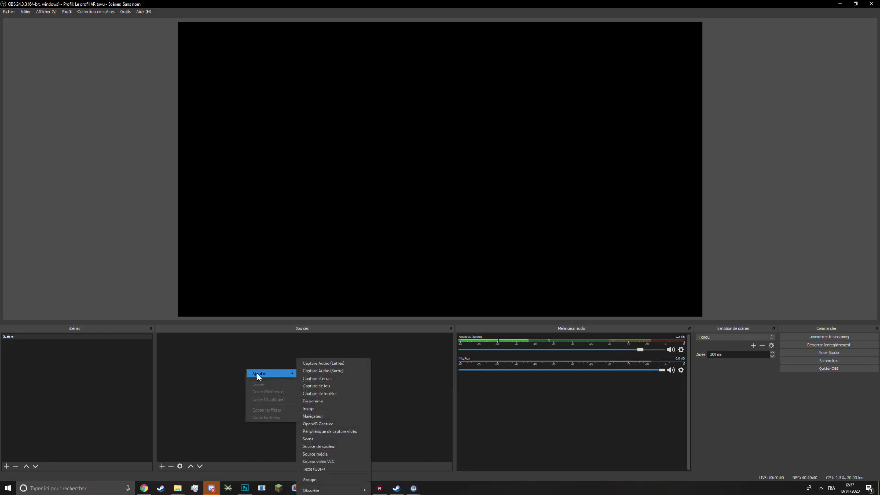
click(332, 386)
click(459, 290)
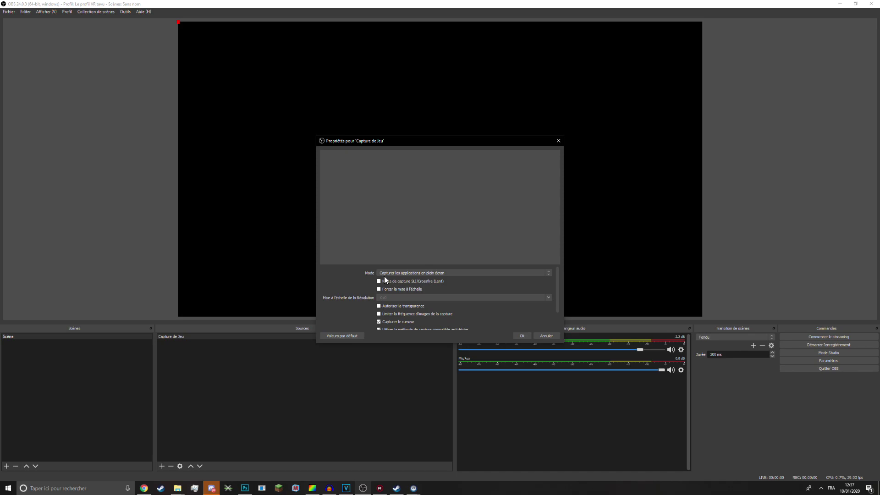
Set the game capture to a specific window, choose [vrmonitor.exe]: Vue VR, and accept the properties
click(384, 273)
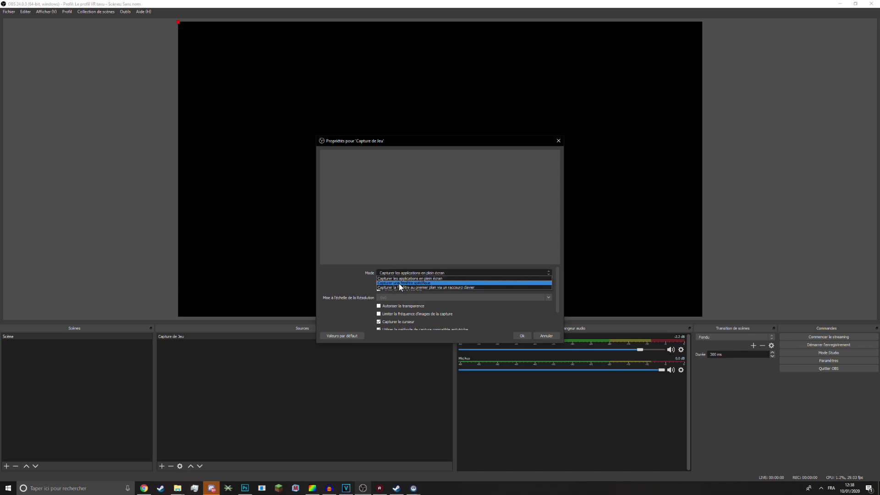
click(408, 283)
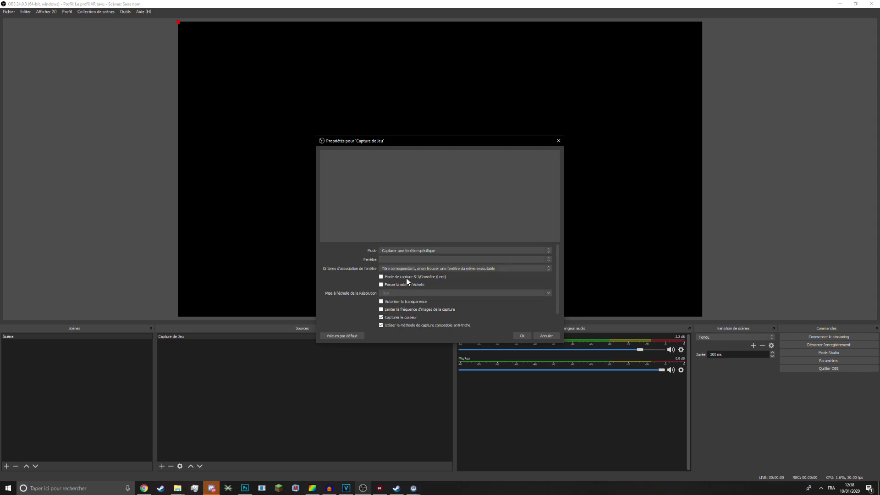
click(402, 260)
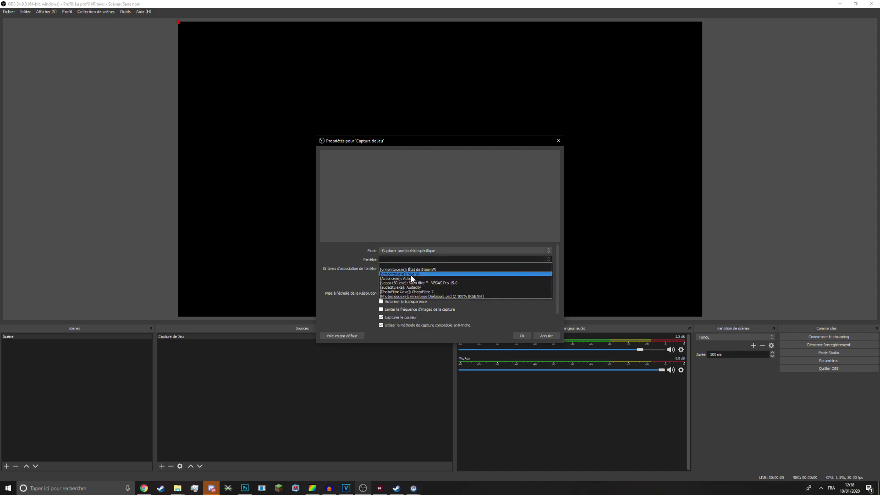
click(388, 274)
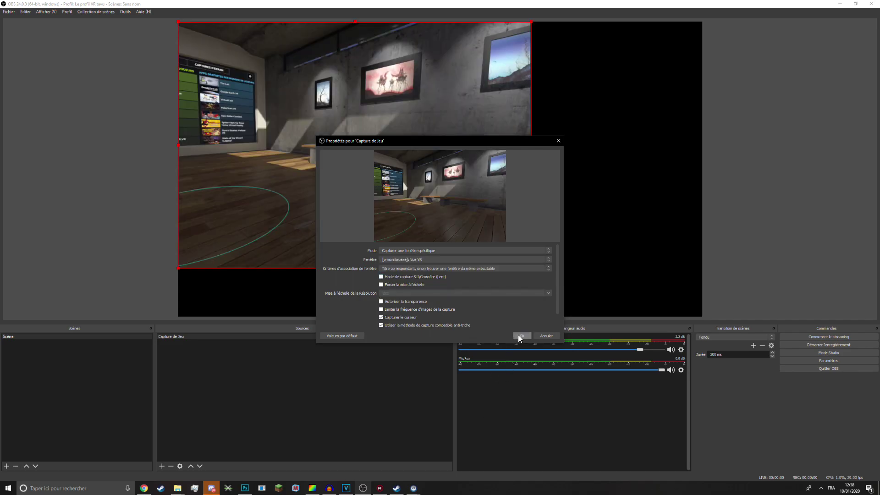
click(521, 336)
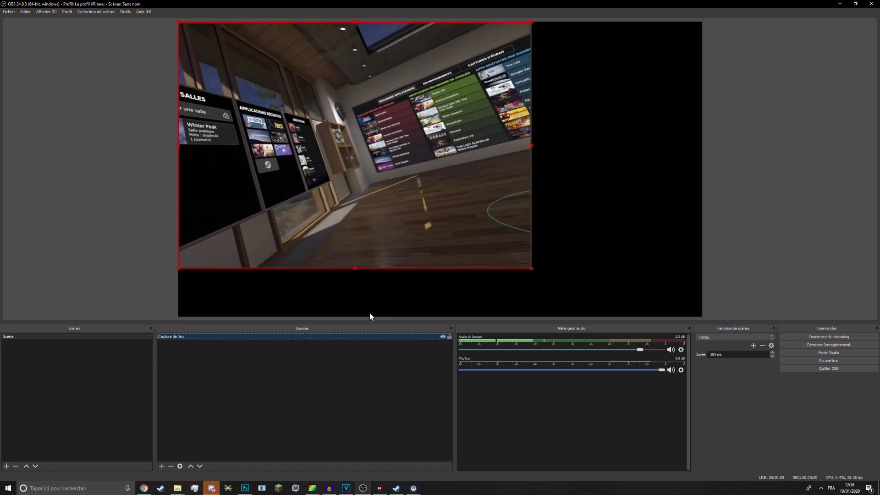
Enlarge the game capture slightly on the canvas, and put SteamVR's Vue VR window in full screen
drag(531, 268, 633, 283)
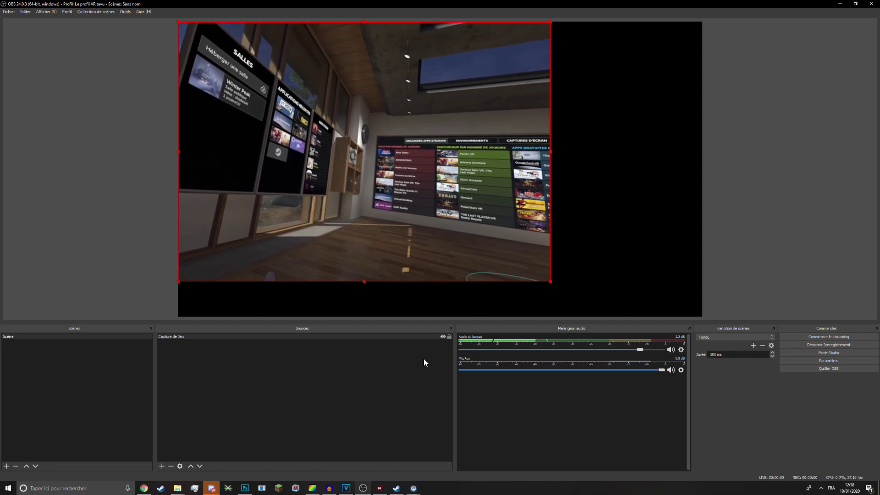
mouse_move(413, 487)
click(452, 451)
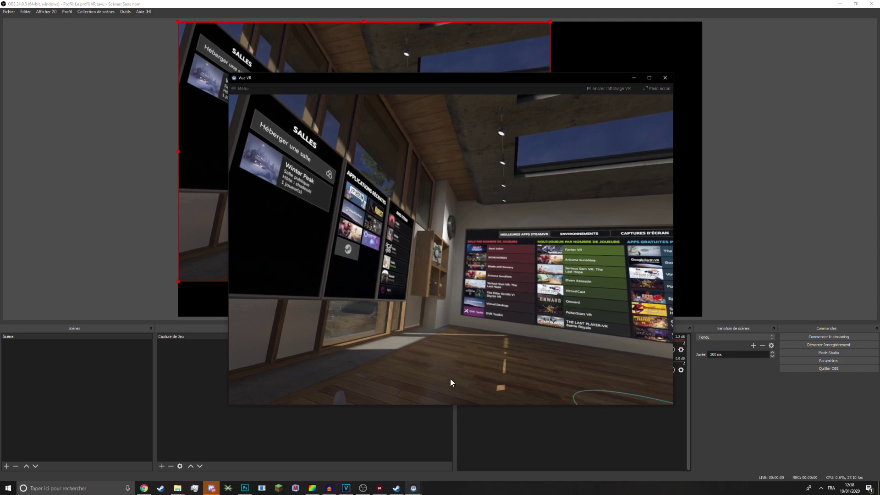
click(652, 88)
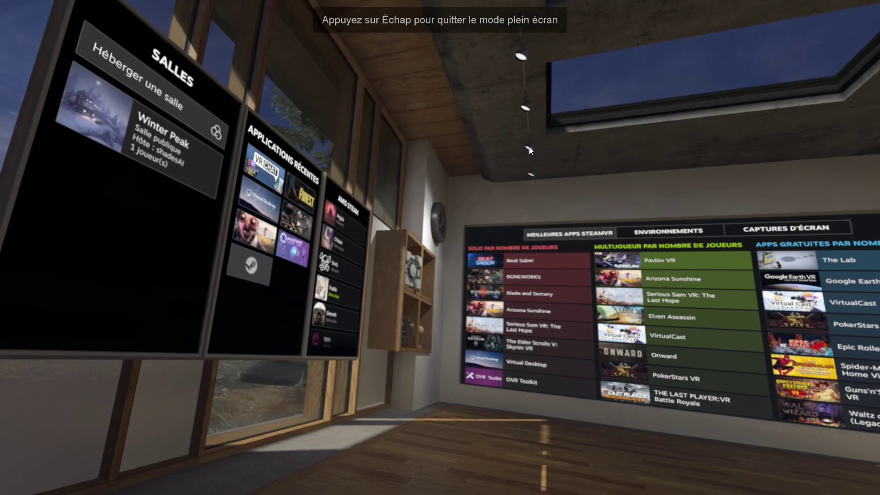
Return to OBS and scale the game capture from its corners to fill the whole canvas
key(alt+Tab)
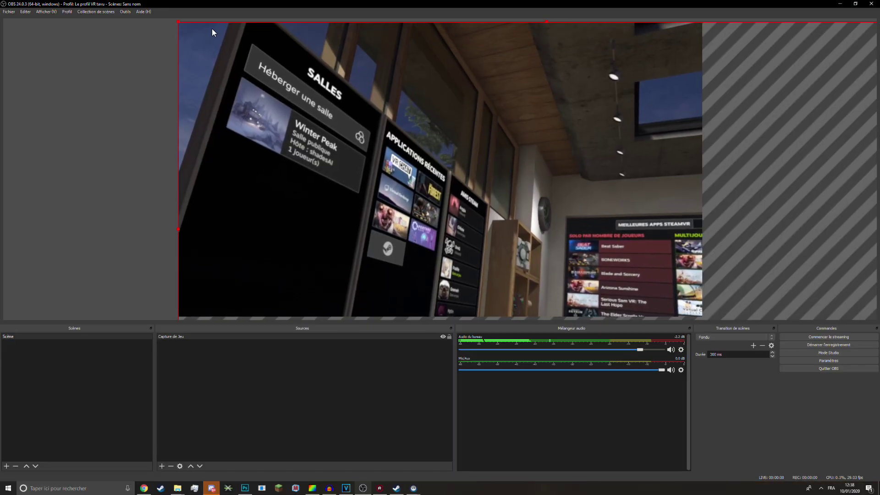
drag(180, 23, 288, 83)
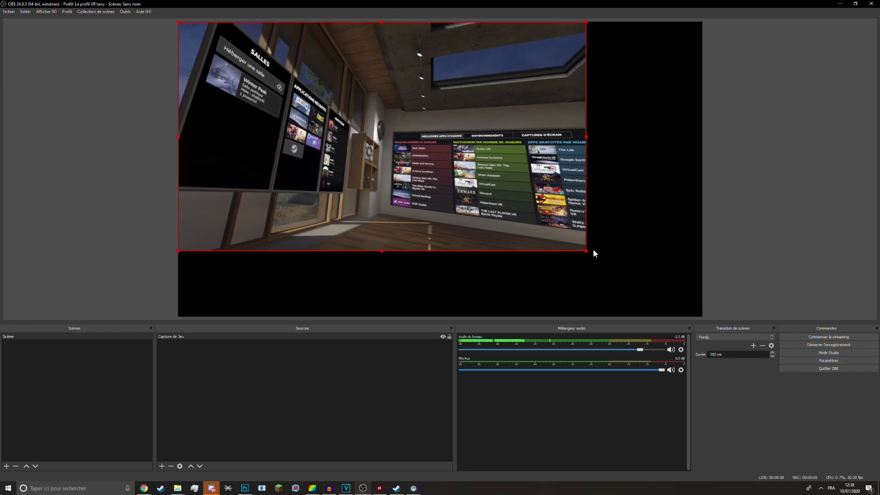
drag(589, 254, 693, 313)
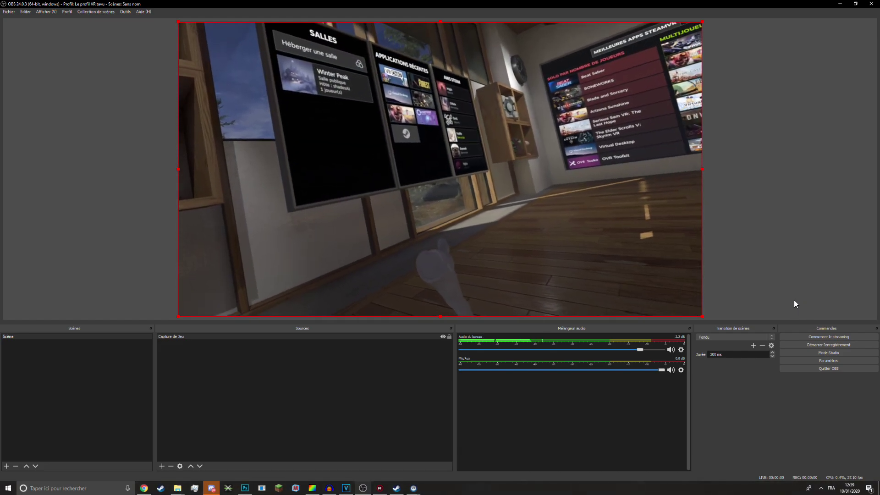
Look at the Général page of the OBS settings and close it without changes
click(843, 359)
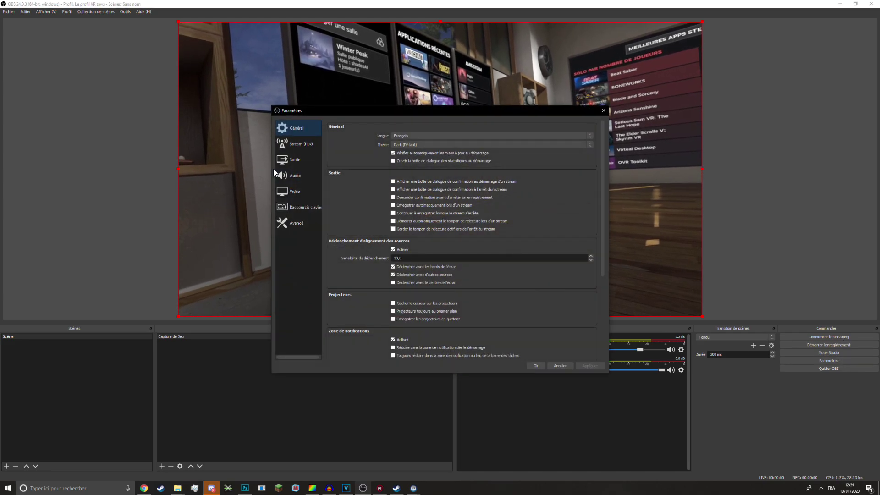
click(602, 110)
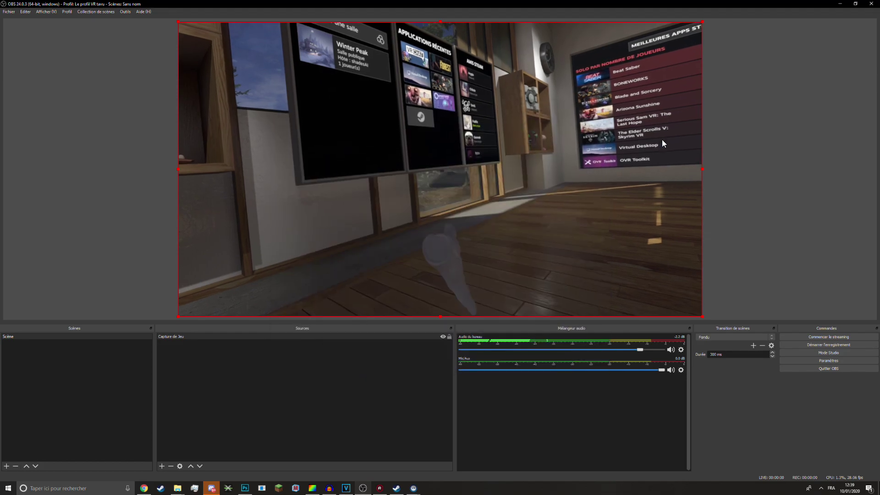